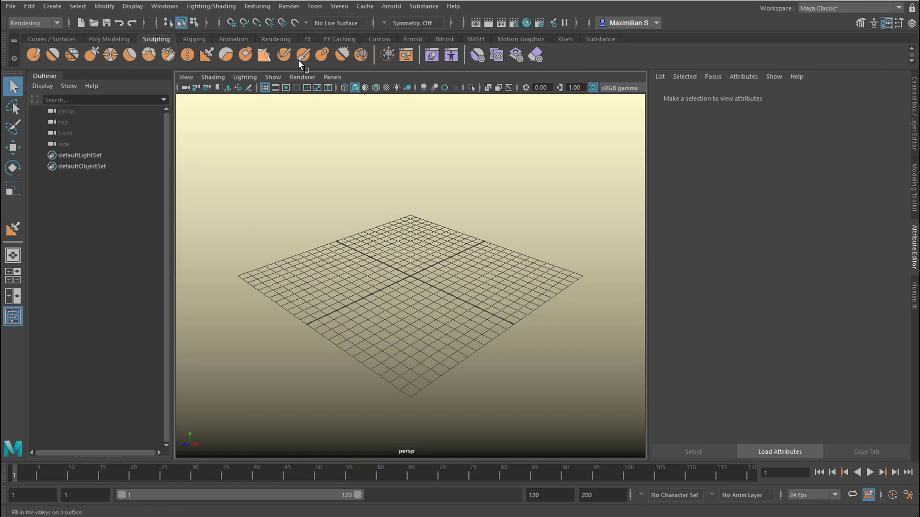
left_click(109, 39)
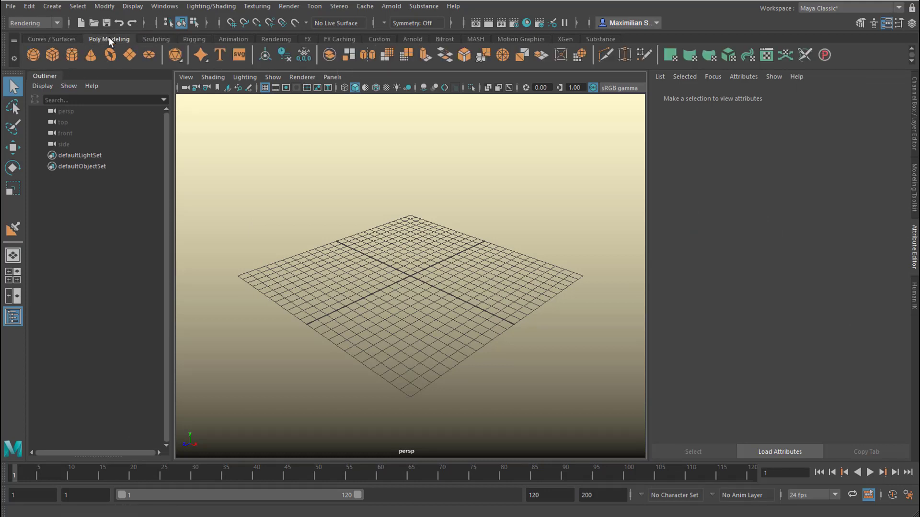
left_click(50, 38)
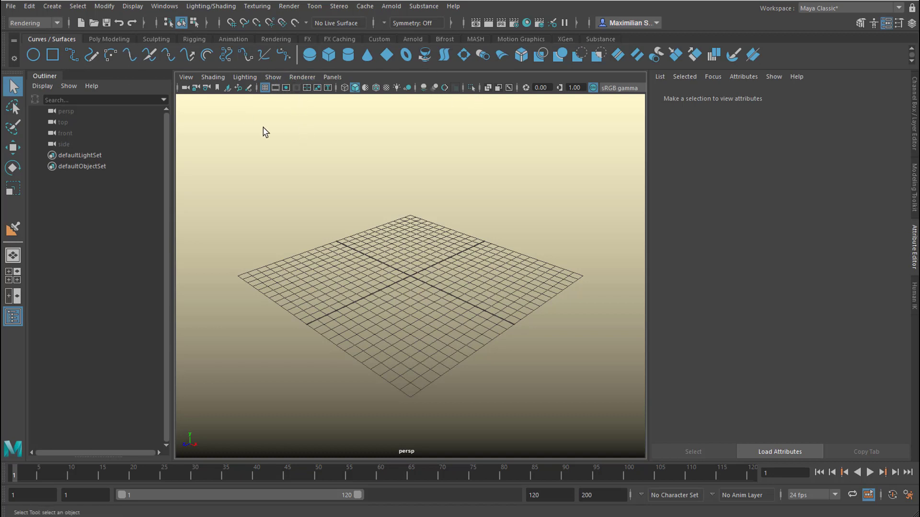
left_click(116, 41)
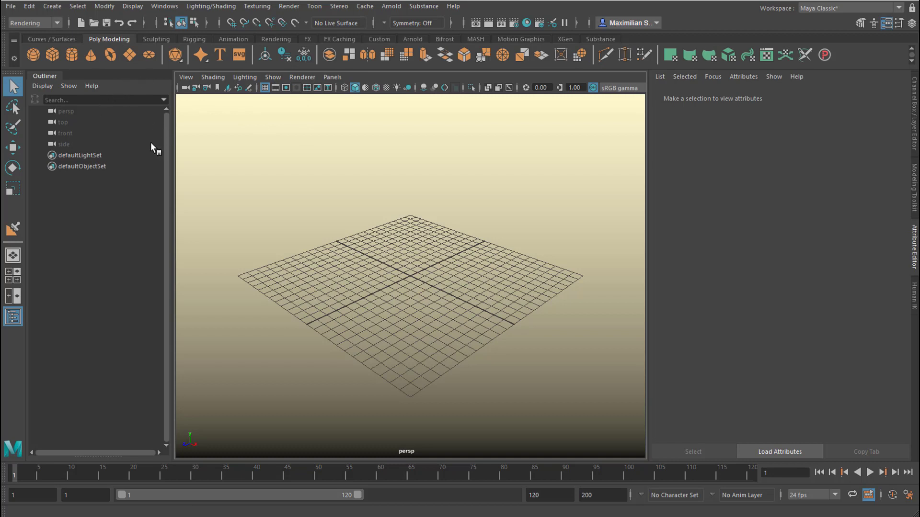
left_click(161, 39)
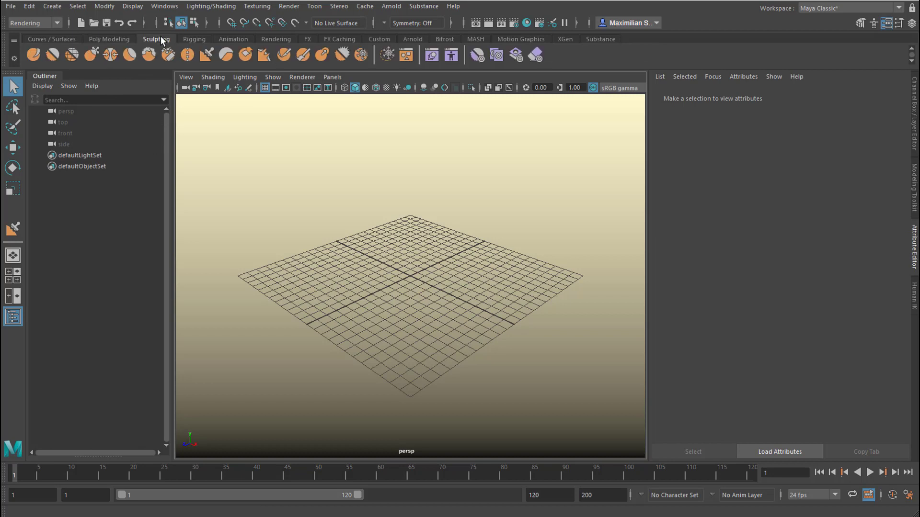
Step: Create a polygon plane and size it to about 17.484 wide by 11.174 high
left_click(115, 40)
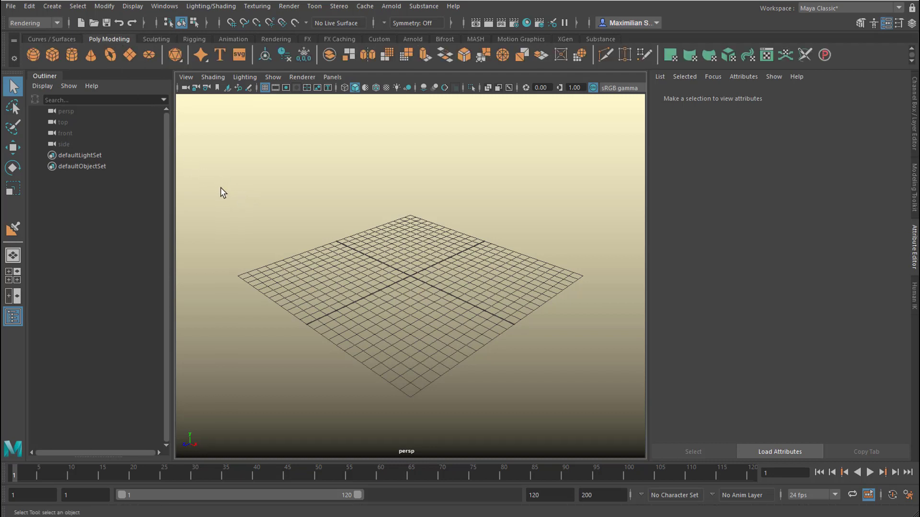
left_click(129, 55)
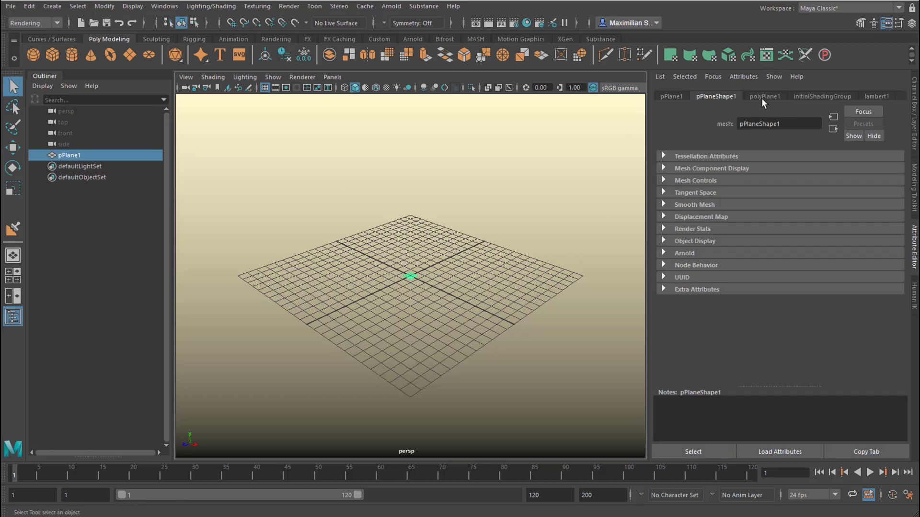
left_click(762, 97)
mouse_move(783, 168)
left_mouse_down()
mouse_move(803, 169)
mouse_move(795, 181)
left_mouse_up()
key("f")
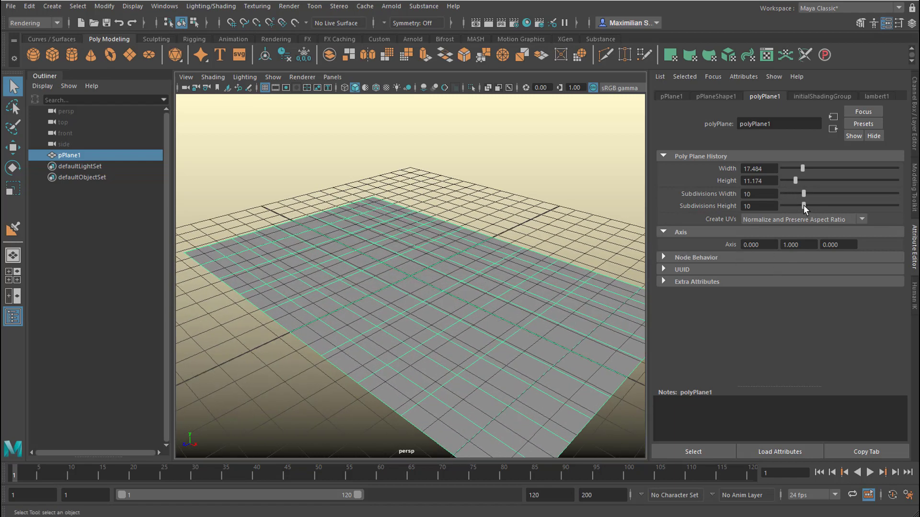
Step: Raise the plane's width and height subdivisions to 100 each
left_click_drag(804, 194, 910, 203)
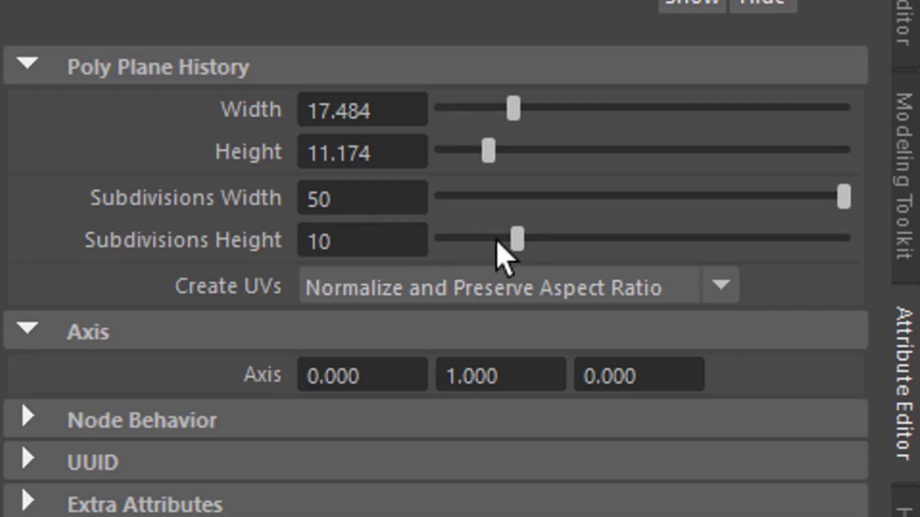
left_click_drag(803, 206, 910, 206)
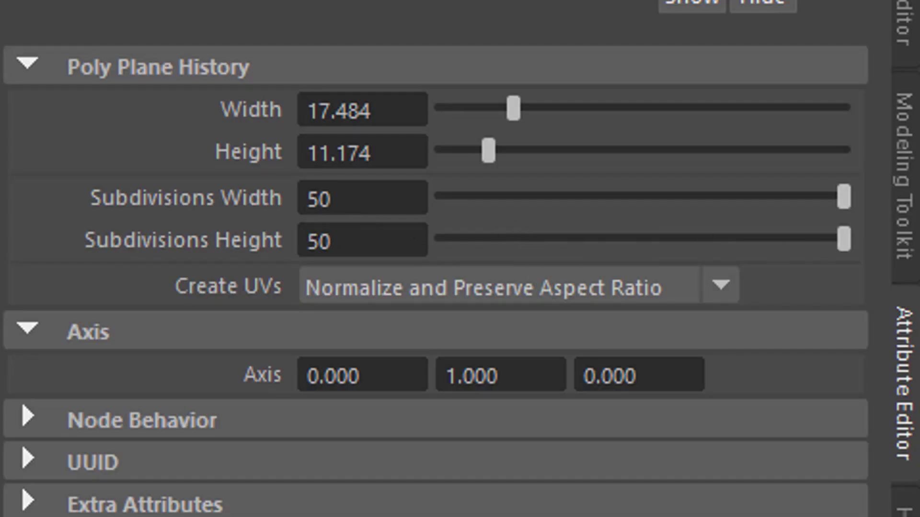
left_click(383, 230)
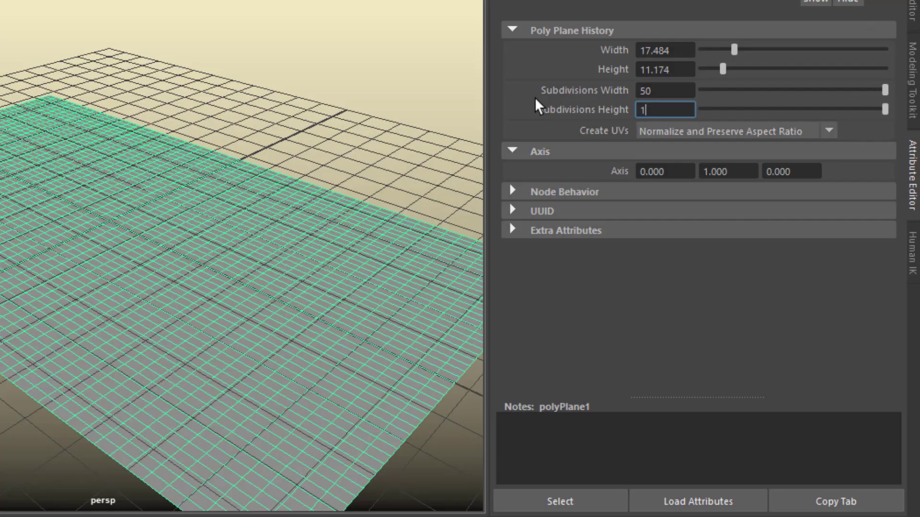
key("Return")
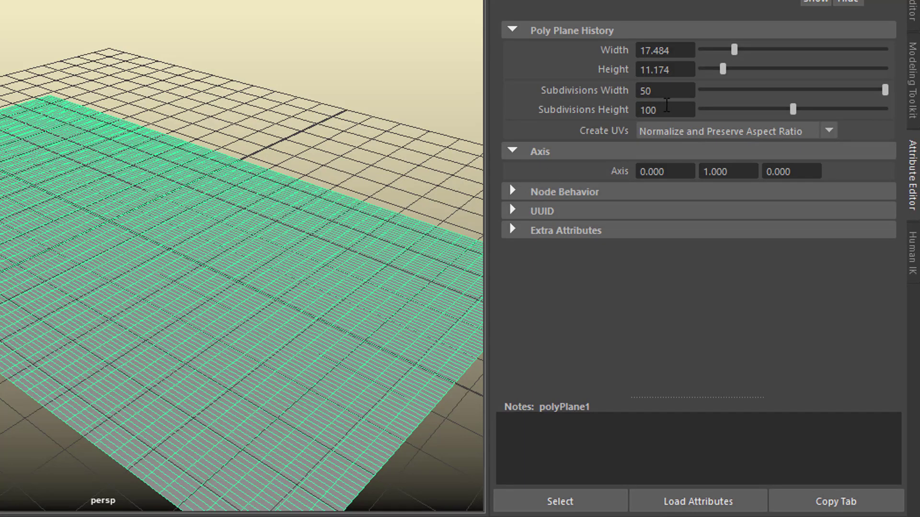
left_click_drag(668, 94, 590, 91)
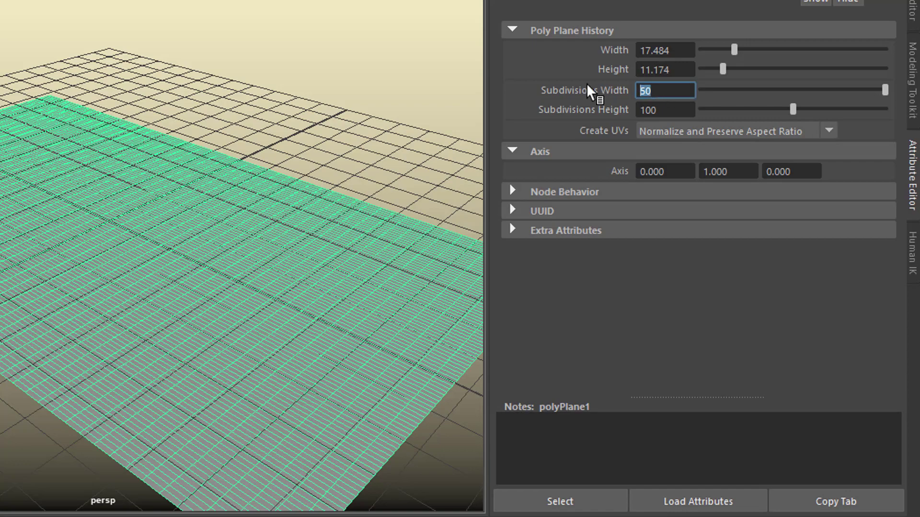
key("Return")
Step: Set the plane's width subdivisions to 150
left_click_drag(81, 108, 213, 205, "alt")
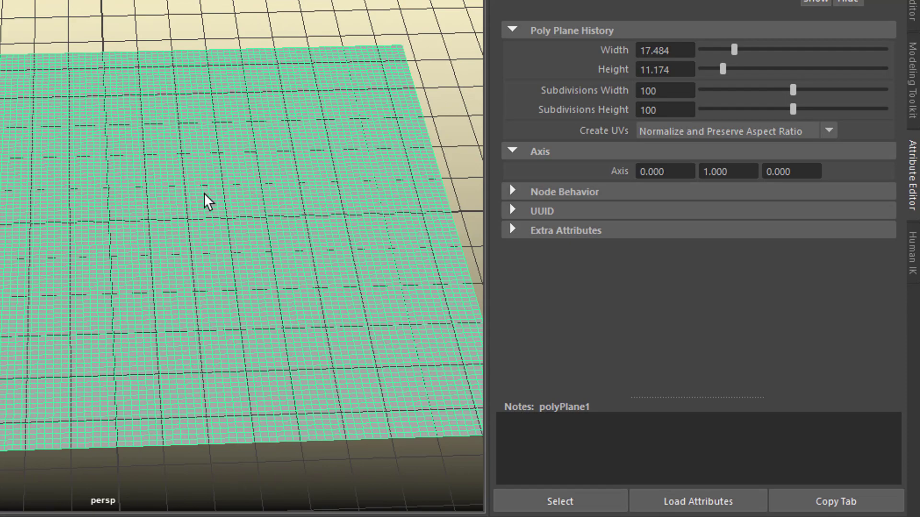
left_click_drag(168, 168, 227, 128, "alt")
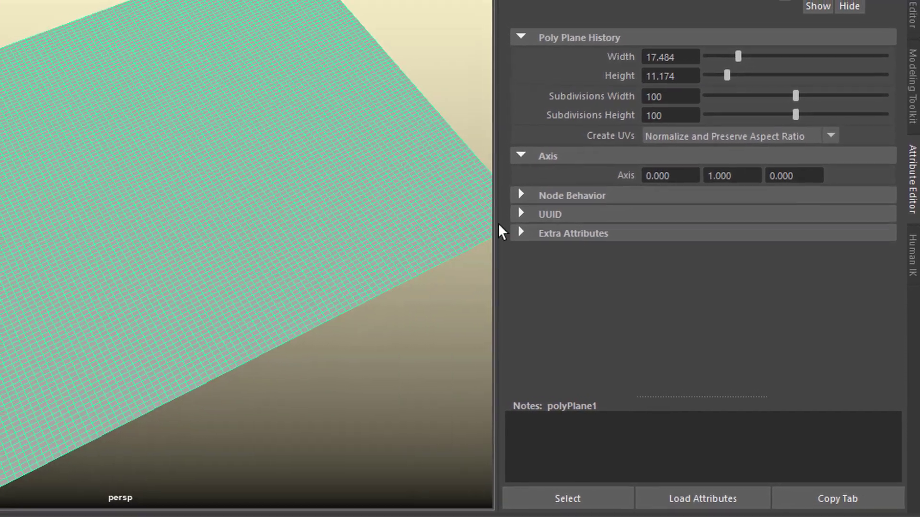
mouse_move(181, 265)
left_mouse_down("alt")
mouse_move(203, 250)
mouse_move(172, 252)
mouse_move(175, 261)
left_mouse_up("alt")
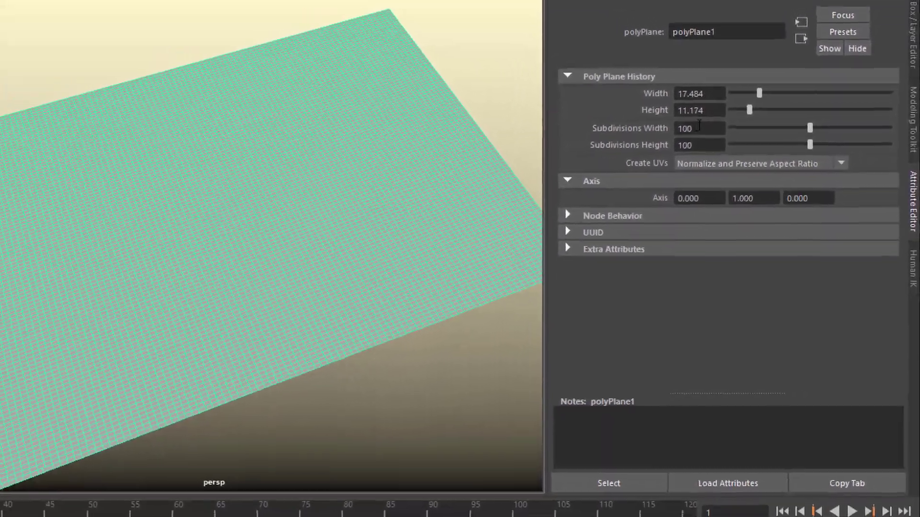
left_click_drag(689, 123, 669, 124)
type("150")
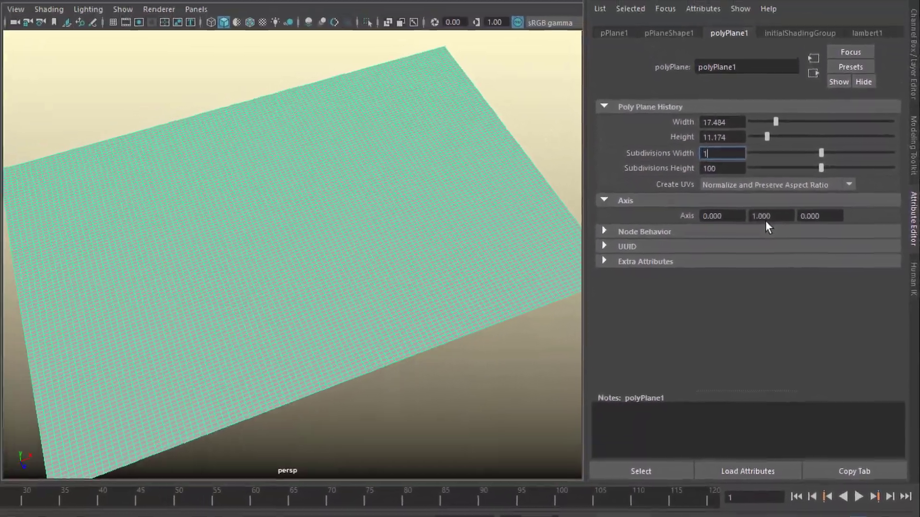
key("Return")
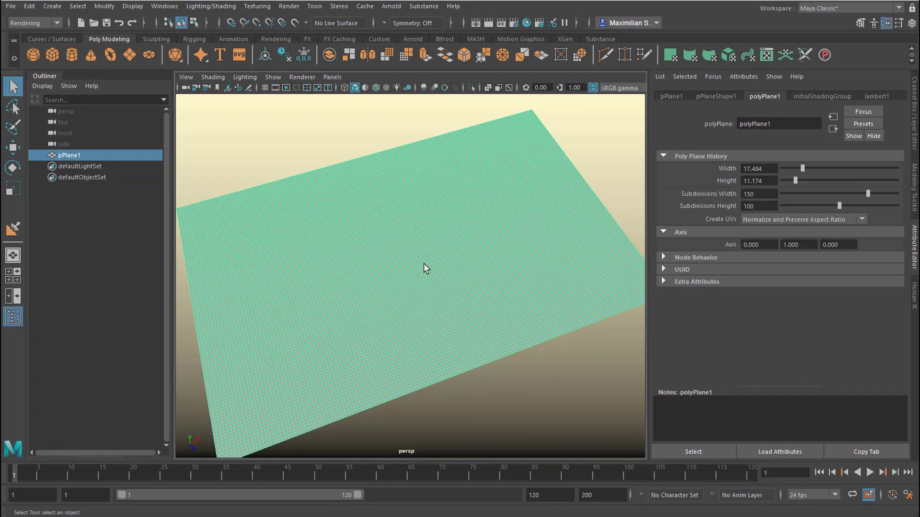
Step: Bring up the sculpting tools and switch to the Modeling menu set
left_click_drag(404, 251, 406, 245, "alt")
right_click_drag(440, 257, 440, 257, "alt")
scroll(440, 257, "up", 3)
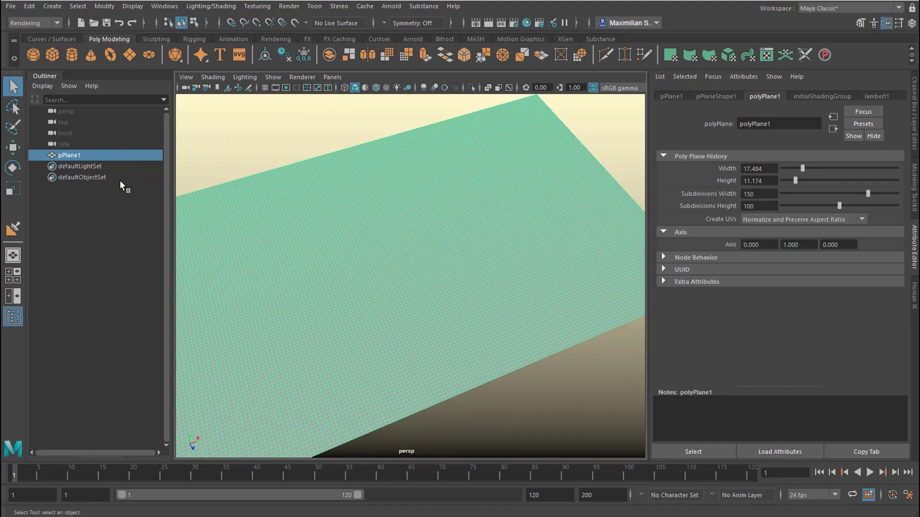
left_click(156, 38)
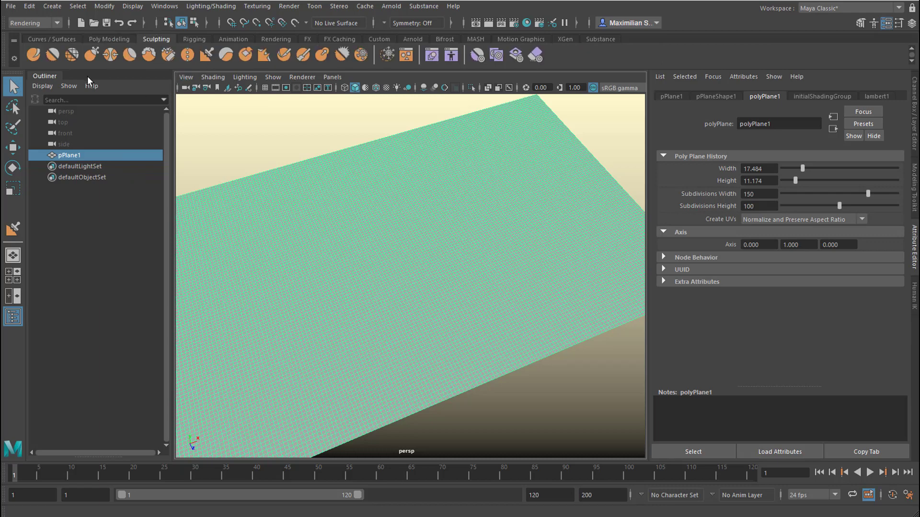
left_click(57, 23)
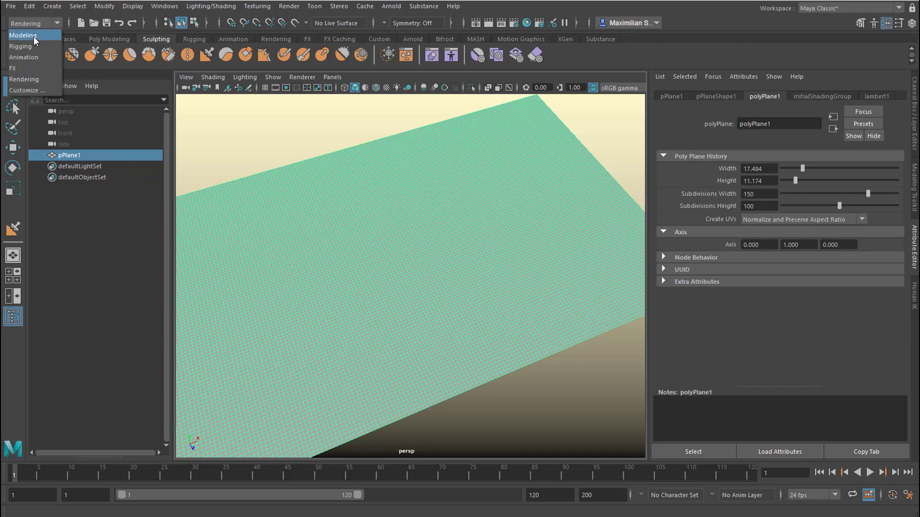
left_click(33, 34)
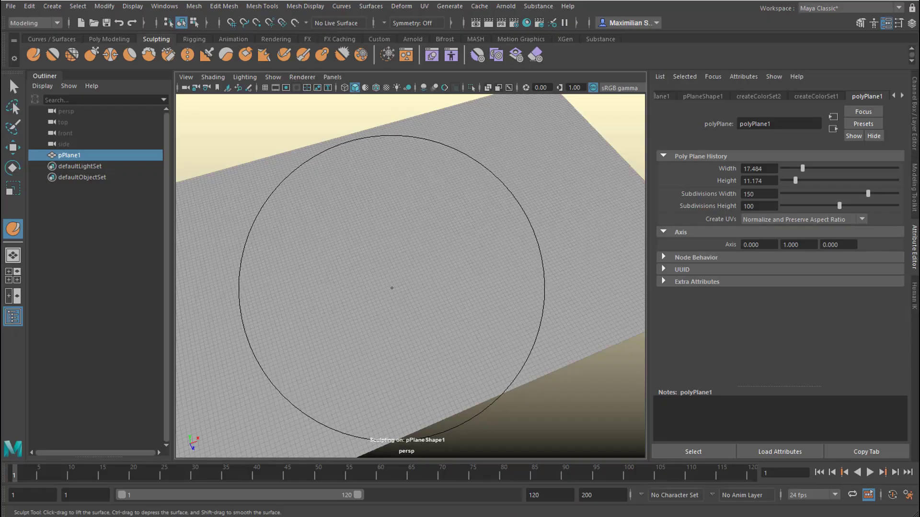
Step: Try lifting the plane's surface with a very large Sculpt Tool brush, and undo the stroke
key("b")
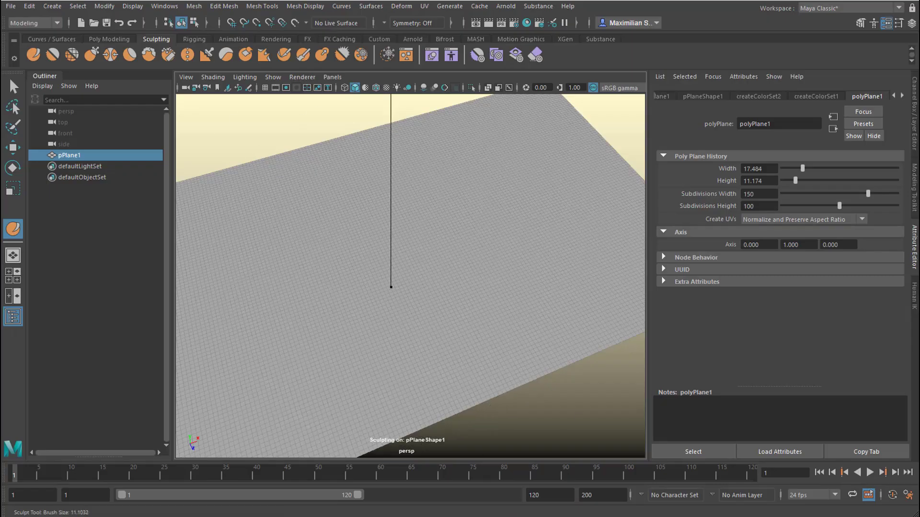
mouse_move(486, 274)
left_mouse_down()
mouse_move(495, 199)
mouse_move(493, 281)
mouse_move(482, 290)
left_mouse_up()
right_click_drag(483, 290, 305, 287, "alt")
mouse_move(408, 292)
left_mouse_down("alt")
mouse_move(422, 291)
mouse_move(421, 274)
left_mouse_up("alt")
middle_click_drag(450, 256, 455, 320, "alt")
left_click_drag(455, 321, 454, 339, "alt")
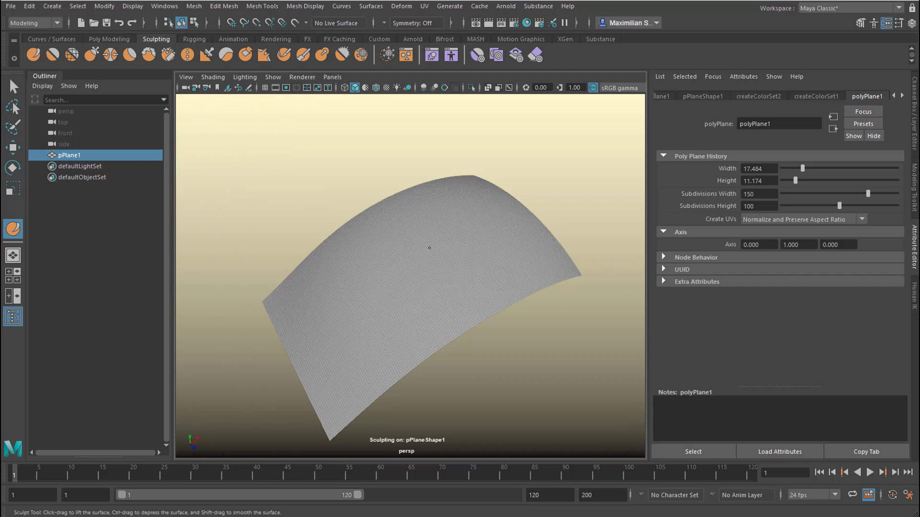
key("ctrl+z")
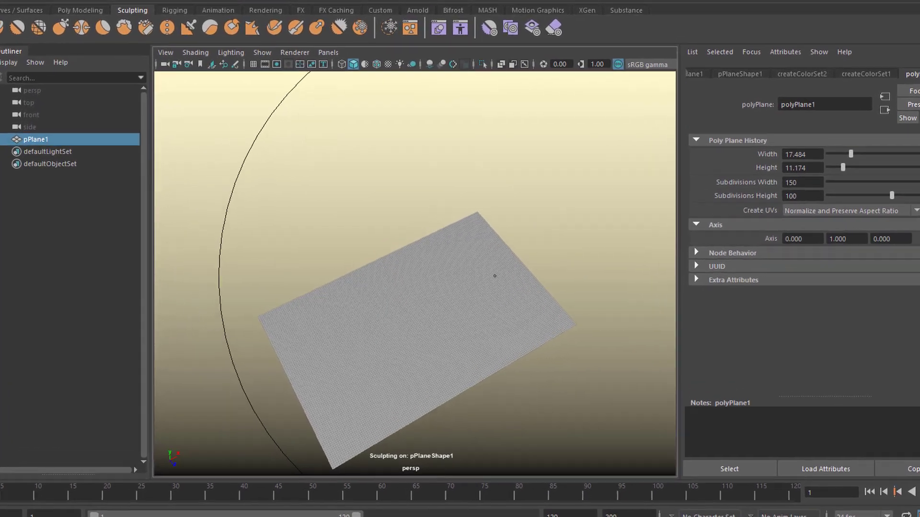
Step: Reduce the Sculpt Tool brush size to about 2.77 so it covers only a small area of the plane
right_click_drag(495, 276, 138, 317, "alt")
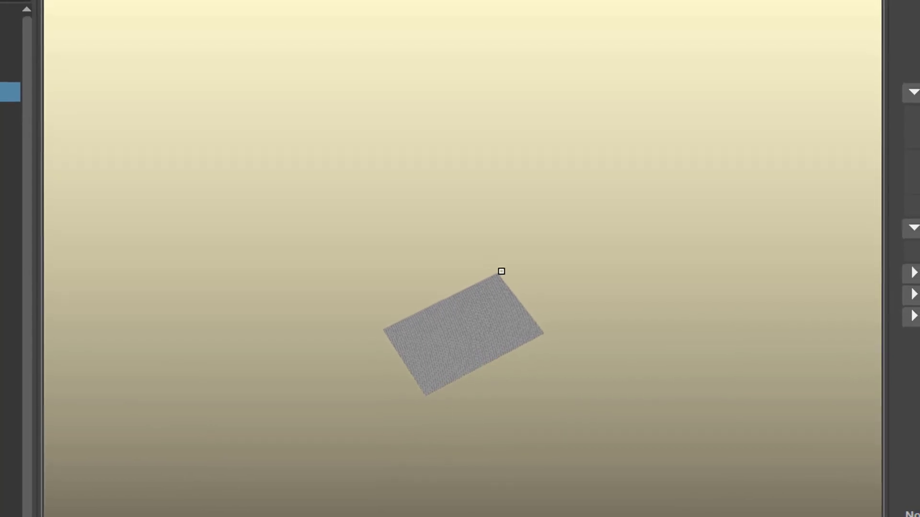
right_click_drag(326, 358, 273, 358, "alt")
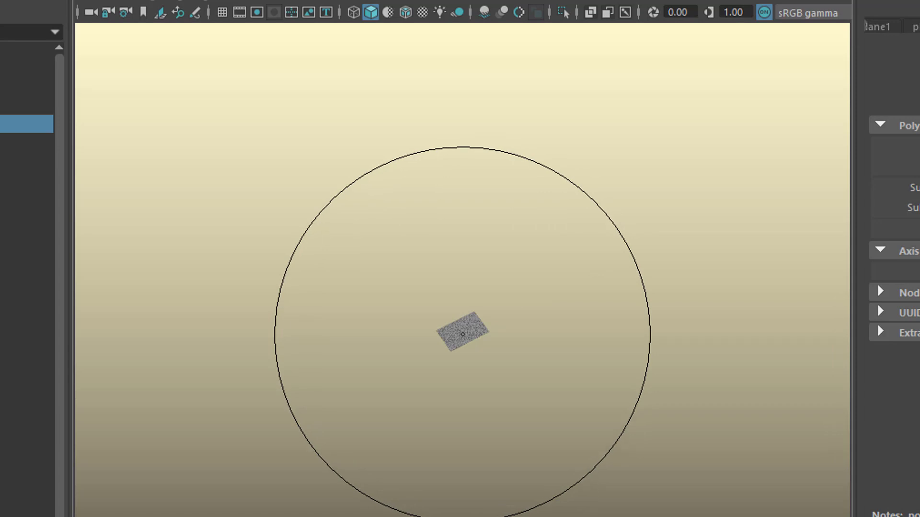
key("b")
mouse_move(462, 334)
left_mouse_down()
mouse_move(485, 334)
mouse_move(285, 334)
left_mouse_up()
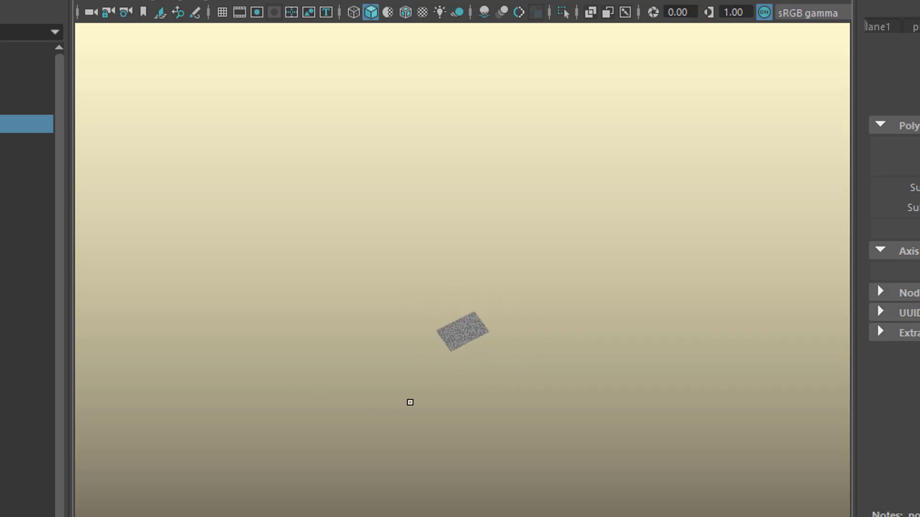
mouse_move(447, 245)
right_mouse_down("alt")
mouse_move(741, 265)
mouse_move(773, 289)
right_mouse_up("alt")
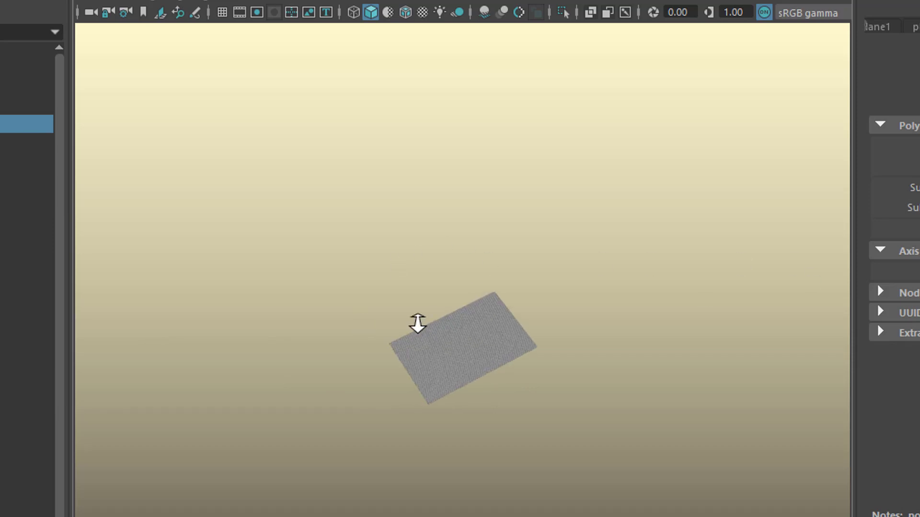
right_click_drag(366, 324, 800, 296, "alt")
middle_click_drag(546, 310, 554, 187, "alt")
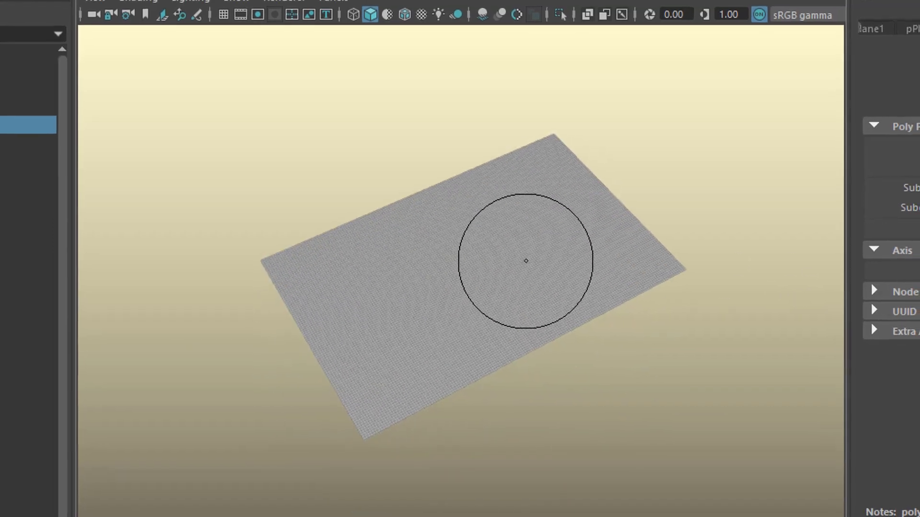
key("b")
mouse_move(527, 260)
left_mouse_down()
mouse_move(497, 261)
mouse_move(552, 255)
mouse_move(525, 255)
left_mouse_up()
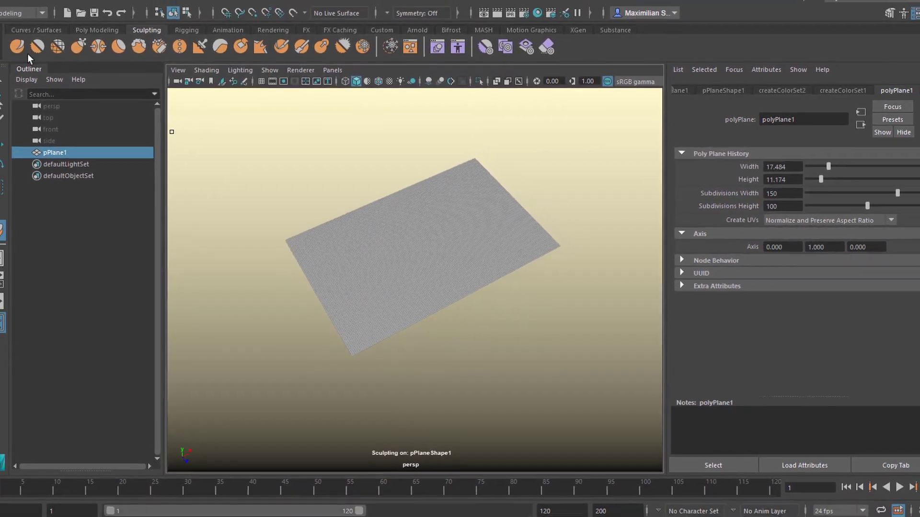
Step: Try a sculpt stroke lengthwise across the plane with the smaller brush, and undo it
left_click_drag(340, 273, 517, 224)
mouse_move(511, 276)
left_mouse_down("alt")
mouse_move(503, 358)
mouse_move(443, 300)
mouse_move(545, 339)
mouse_move(489, 331)
mouse_move(524, 305)
mouse_move(499, 300)
mouse_move(511, 322)
mouse_move(511, 313)
left_mouse_up("alt")
key("ctrl+z")
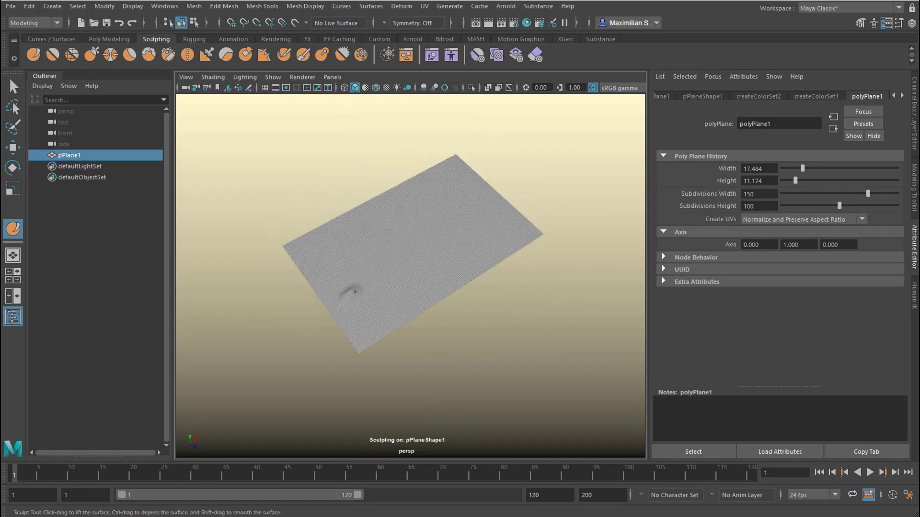
Step: Sculpt raised ridges across the plane and build up a tall hill toward its far corner
left_click_drag(358, 288, 423, 254)
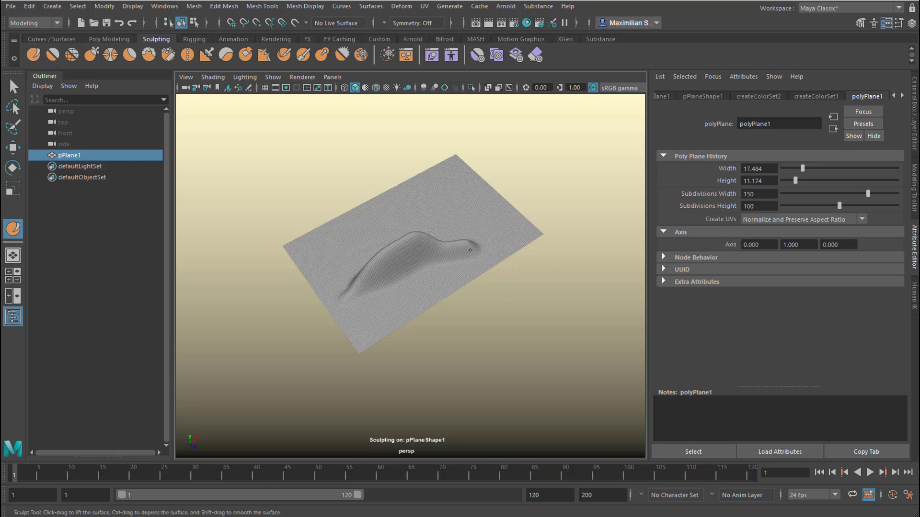
mouse_move(490, 232)
left_mouse_down()
mouse_move(443, 177)
mouse_move(425, 201)
mouse_move(376, 222)
mouse_move(341, 251)
mouse_move(330, 281)
mouse_move(395, 300)
mouse_move(432, 279)
mouse_move(429, 255)
left_mouse_up()
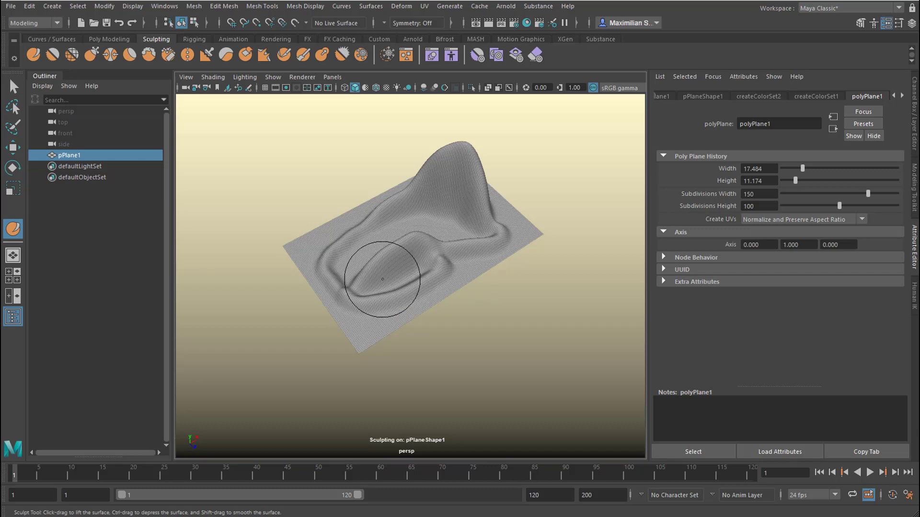
Step: Lower the Sculpt Tool's strength to about 2.64 in its tool settings
double_click(13, 229)
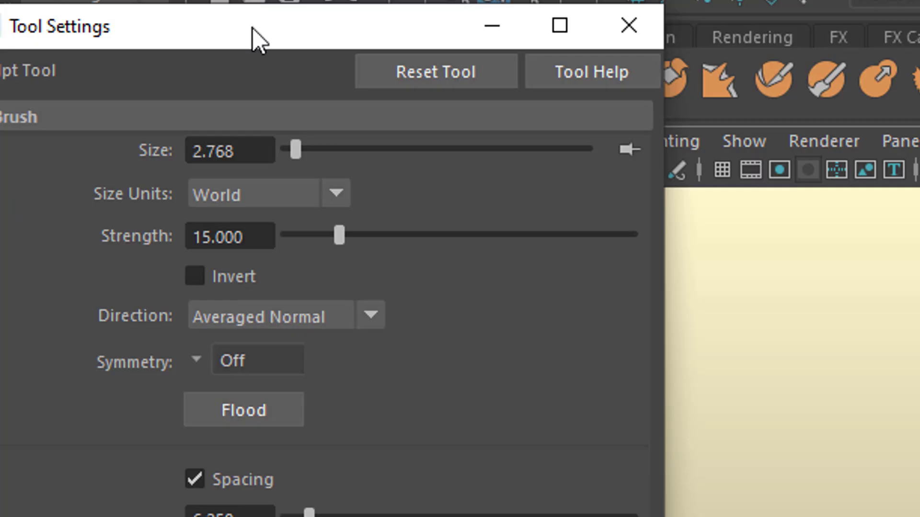
left_click_drag(252, 28, 390, 51)
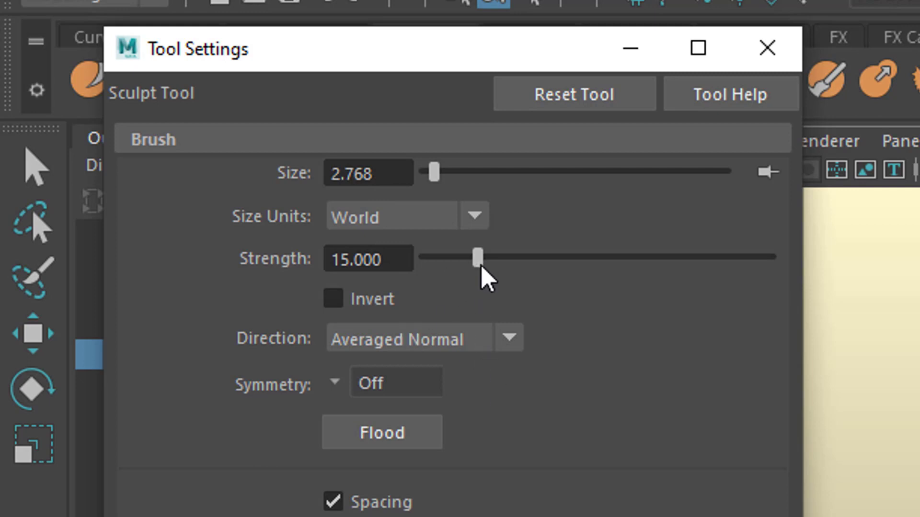
left_click_drag(478, 259, 436, 273)
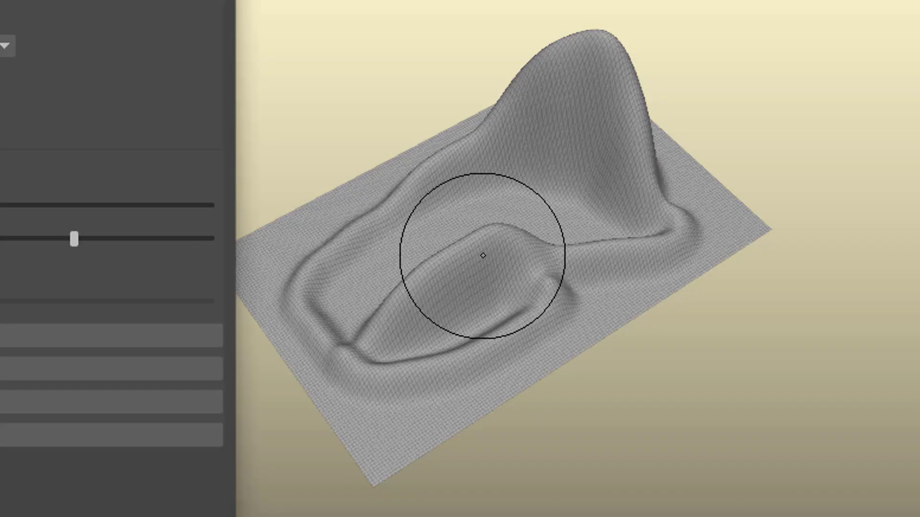
Step: Reduce the brush size to 1.7 and sculpt gentle strokes over the front ridge and the plane's side edge
key("b")
left_click_drag(481, 255, 448, 268)
mouse_move(349, 199)
left_mouse_down()
mouse_move(435, 267)
mouse_move(494, 342)
mouse_move(548, 372)
mouse_move(339, 189)
mouse_move(382, 226)
left_mouse_up()
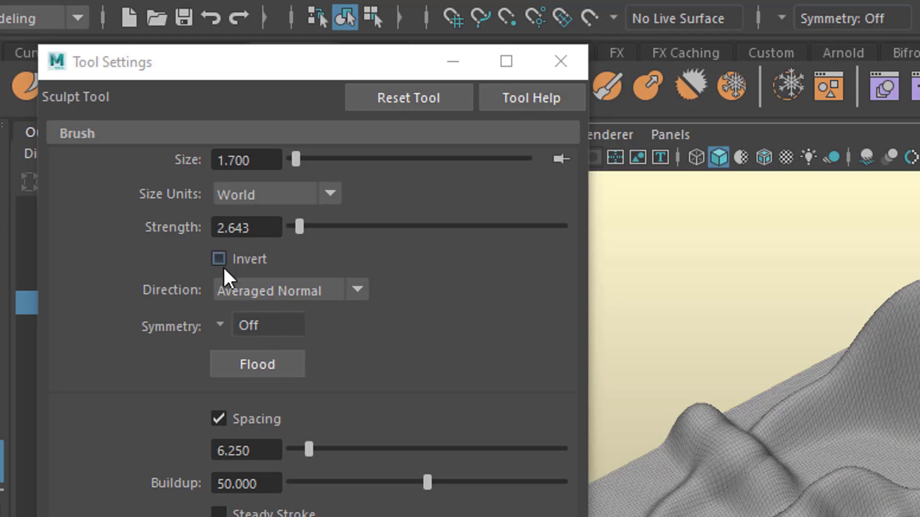
Step: Turn on Invert for the Sculpt Tool and review the Direction options, keeping Averaged Normal
left_click(219, 260)
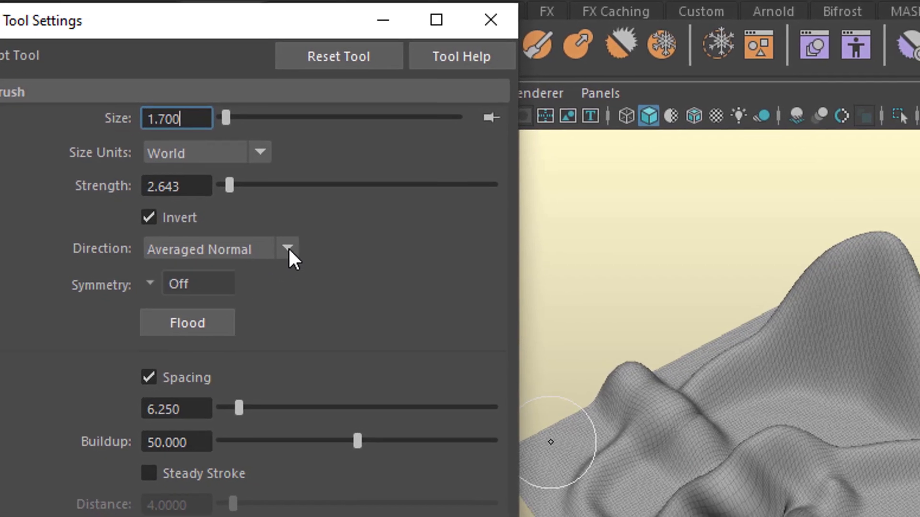
left_click(312, 263)
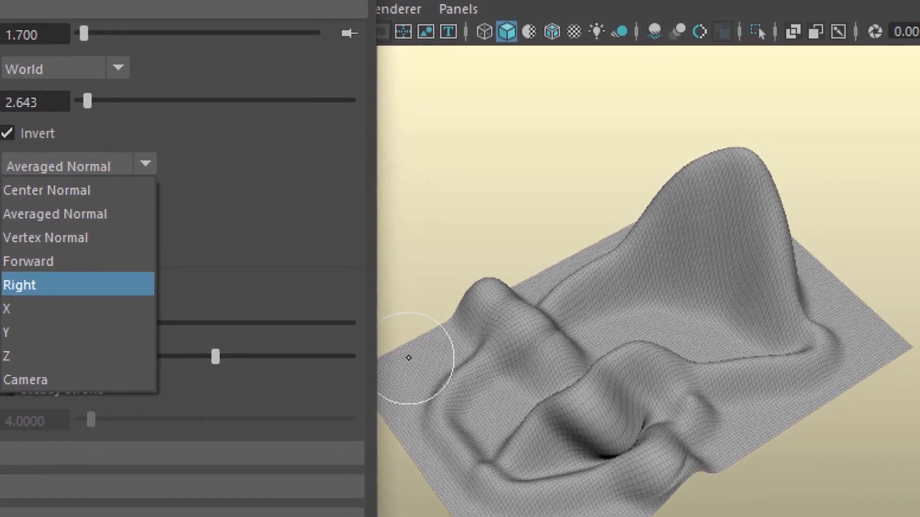
left_click(496, 104)
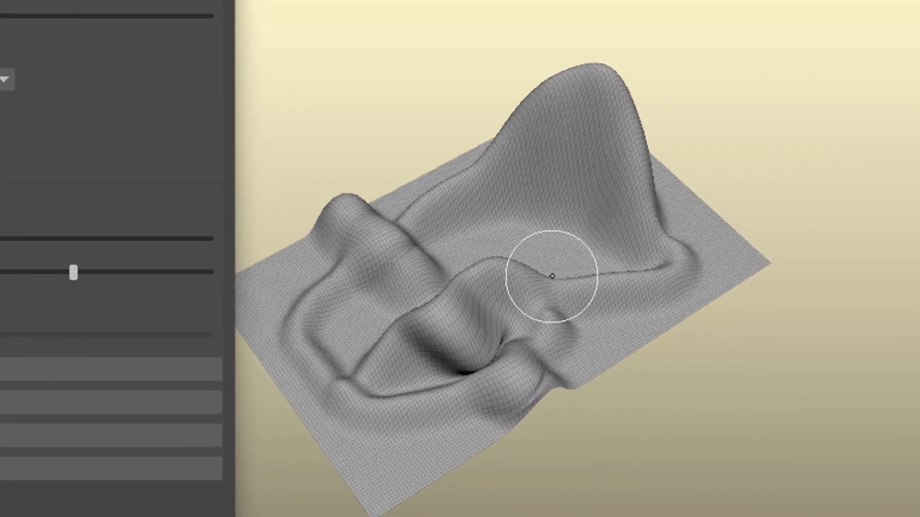
Step: Enlarge the inverted brush and sculpt a broad stroke from the tall hill across the plane
key("b")
left_click_drag(491, 209, 617, 209)
mouse_move(576, 177)
left_mouse_down()
mouse_move(554, 259)
mouse_move(407, 275)
mouse_move(483, 303)
mouse_move(479, 144)
mouse_move(610, 263)
mouse_move(431, 312)
mouse_move(357, 165)
mouse_move(530, 139)
mouse_move(529, 272)
mouse_move(268, 288)
mouse_move(289, 309)
mouse_move(320, 298)
mouse_move(285, 293)
mouse_move(322, 316)
mouse_move(306, 296)
left_mouse_up()
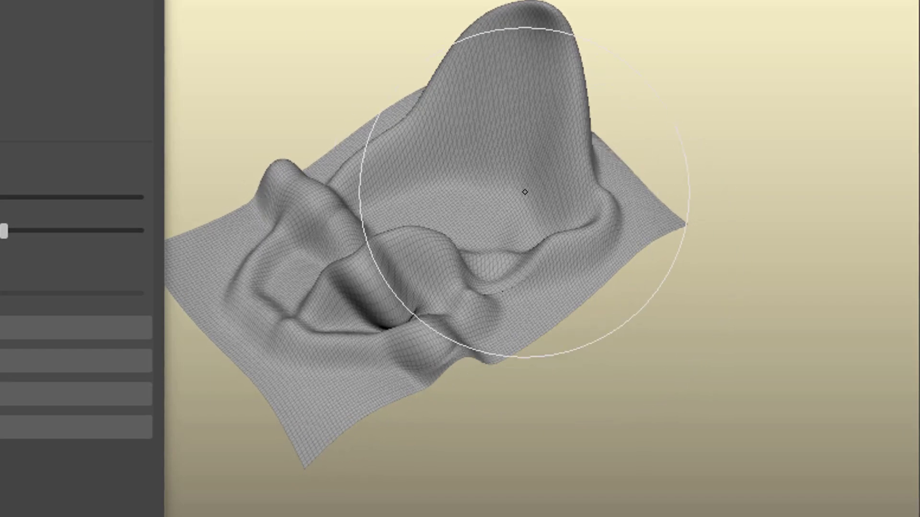
Step: Reduce the brush size to about 2.33, sink the plane's front side with the inverted brush, and close the tool settings
middle_click_drag(530, 324, 517, 256)
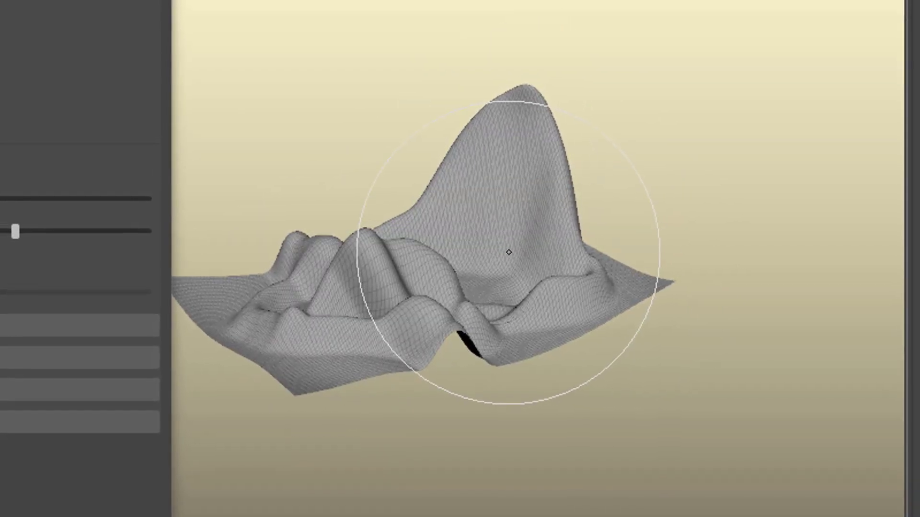
key("b")
left_click_drag(507, 252, 423, 254)
left_click_drag(546, 304, 504, 363)
mouse_move(656, 326)
left_mouse_down("alt")
mouse_move(476, 458)
mouse_move(409, 441)
left_mouse_up("alt")
left_click_drag(405, 407, 479, 362, "alt")
scroll(479, 363, "down", 3)
left_click(259, 8)
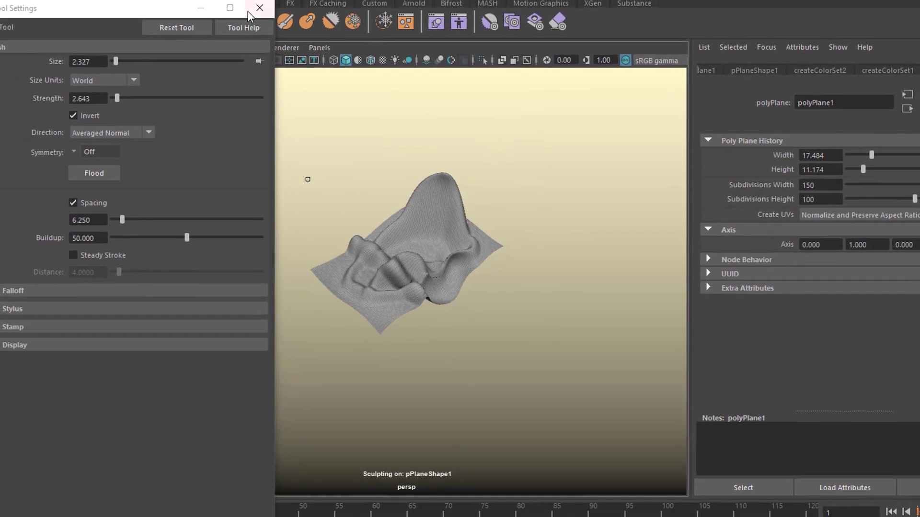
left_click(264, 14)
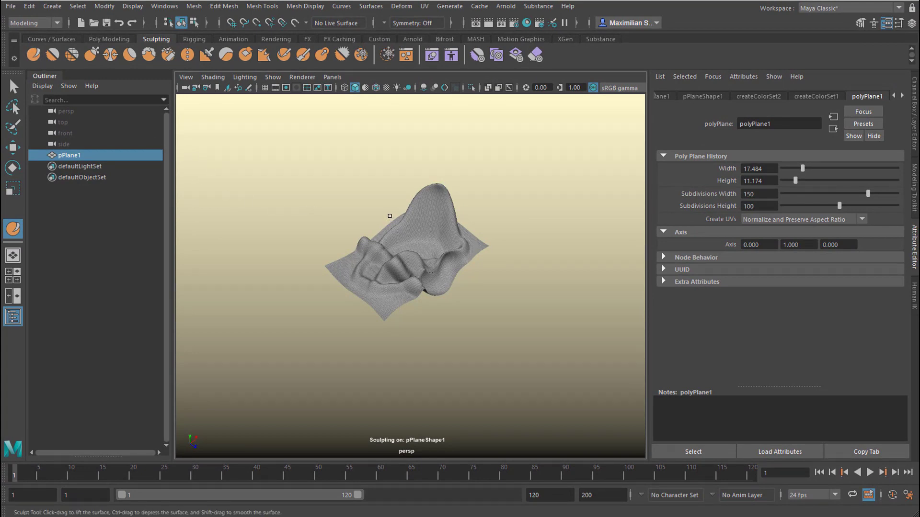
Step: Undo all sculpt strokes so the plane is flat again
key("ctrl+z")
key("ctrl+z")
key("ctrl+z")
key("ctrl+z")
key("ctrl+z")
key("ctrl+z")
key("ctrl+z")
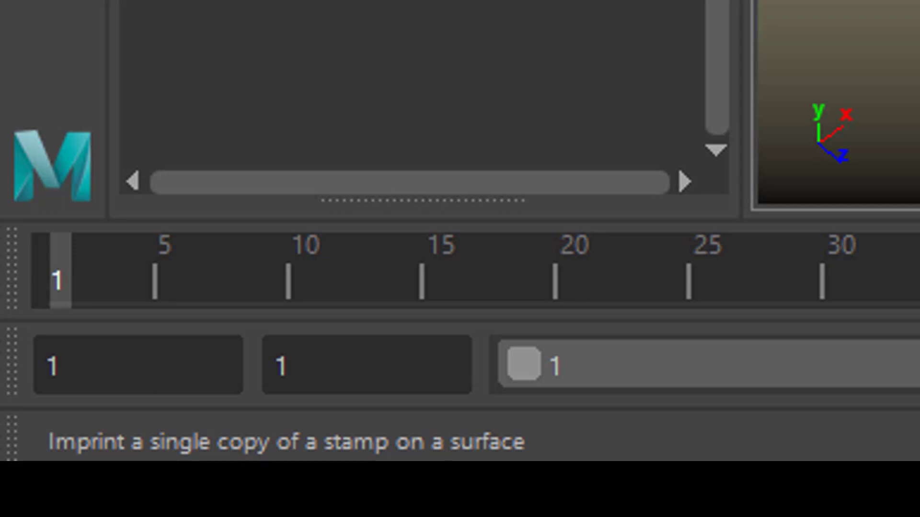
Step: Switch to the Imprint Tool, reset its settings to the defaults, and show its stamp options
left_click(205, 58)
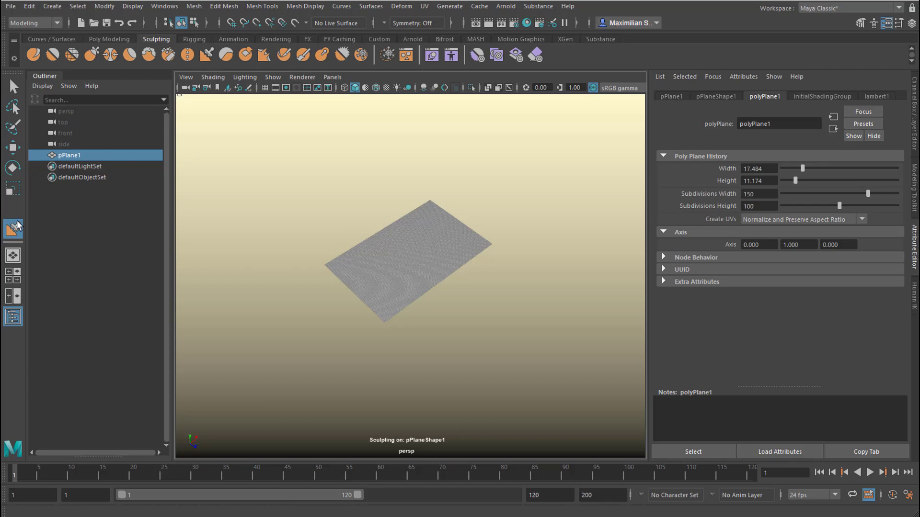
double_click(13, 232)
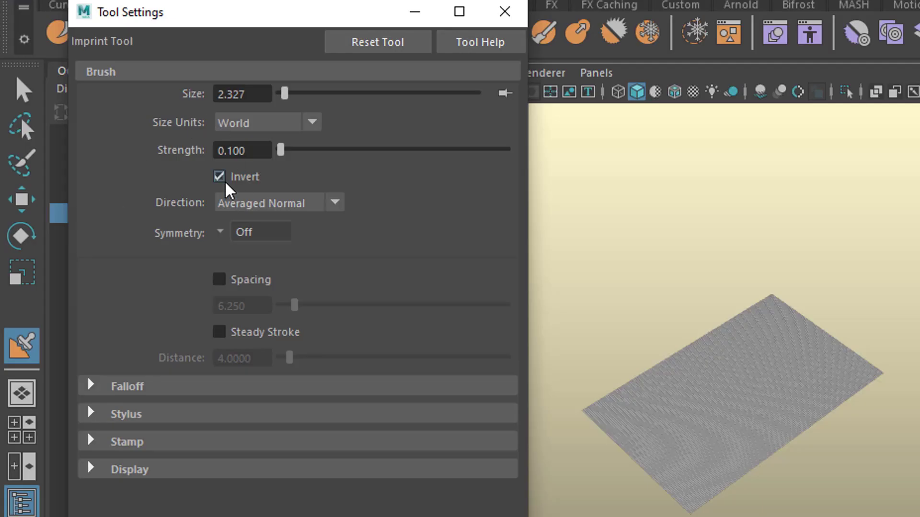
left_click(219, 178)
left_click(375, 43)
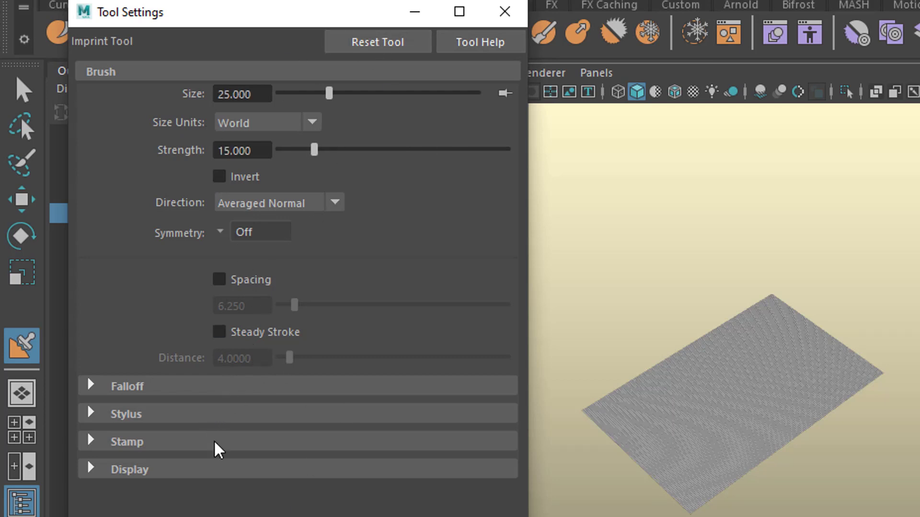
left_click(91, 441)
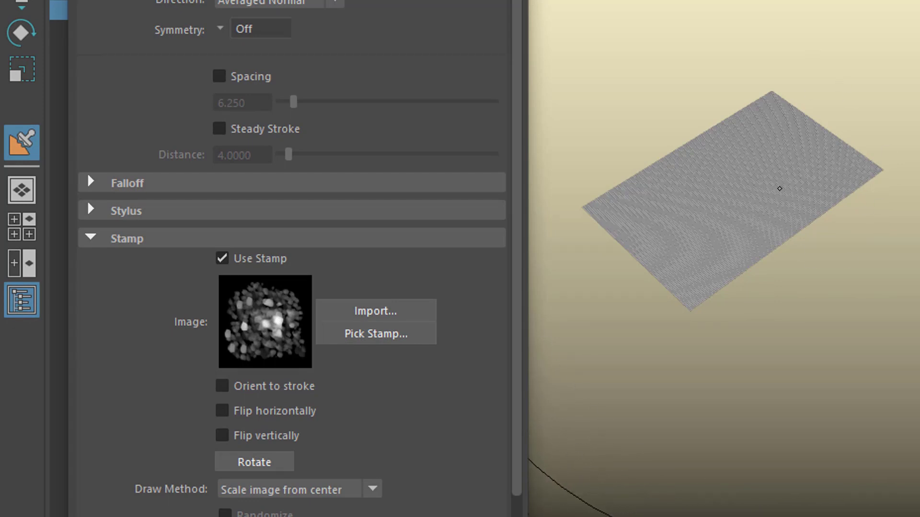
Step: Reduce the Imprint Tool's brush size to about 2.84 so it covers only part of the plane
key("b")
left_click_drag(786, 203, 463, 203)
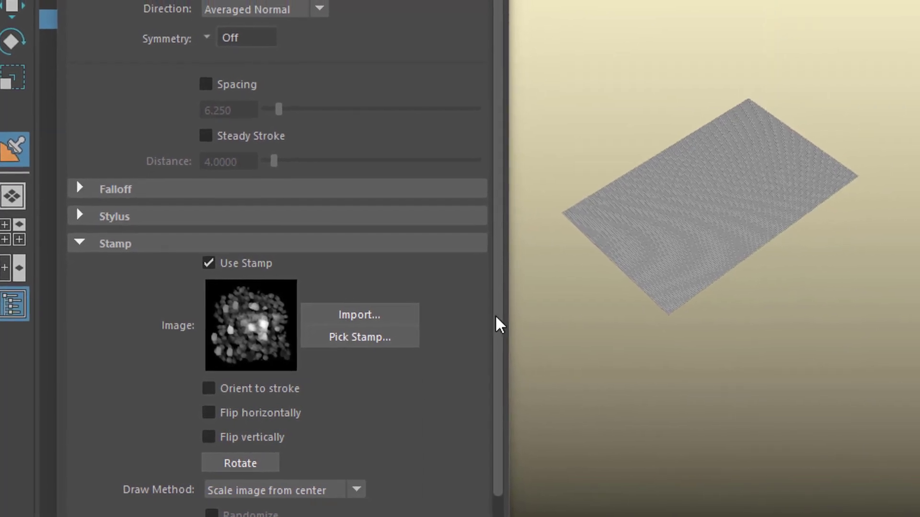
left_click_drag(731, 316, 851, 289, "alt")
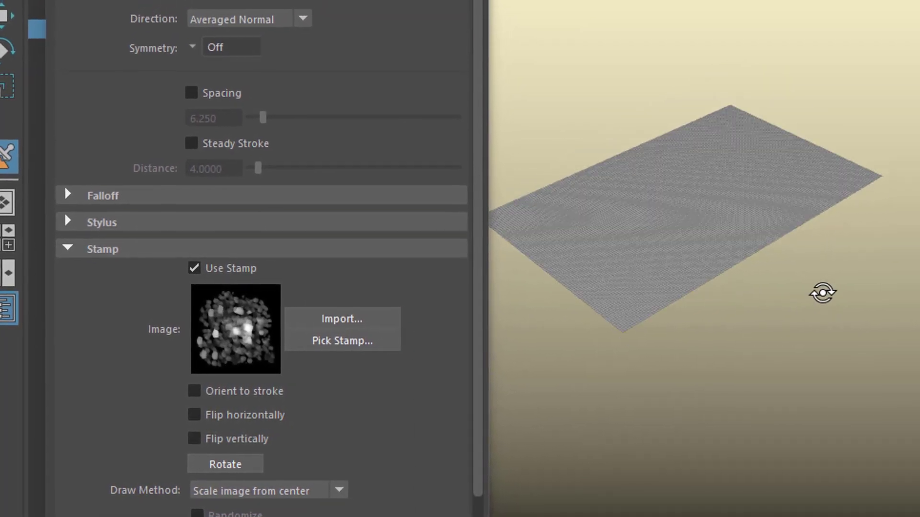
middle_click_drag(819, 257, 832, 279, "alt")
left_click_drag(844, 266, 846, 289, "alt")
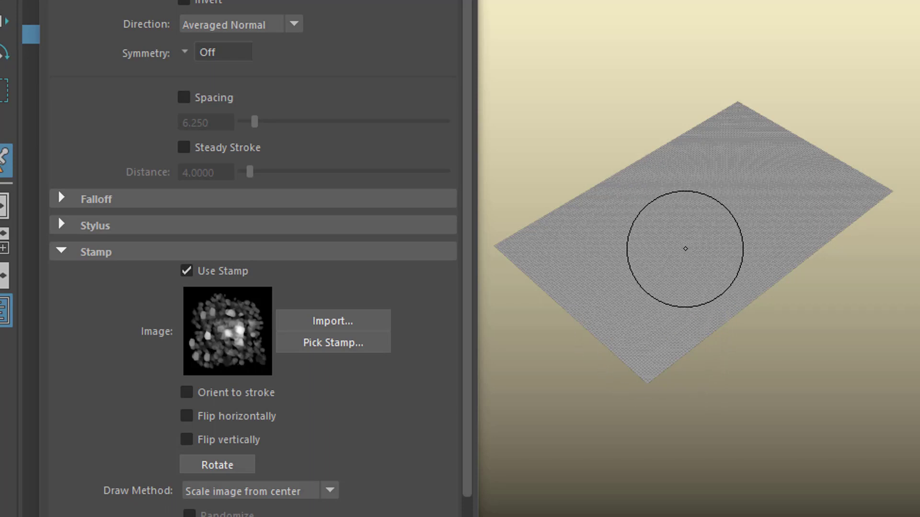
Step: Try imprinting the default rocky stamp on the plane at strength 15
mouse_move(680, 246)
left_mouse_down()
mouse_move(724, 221)
mouse_move(788, 279)
mouse_move(724, 189)
mouse_move(775, 241)
mouse_move(754, 184)
mouse_move(755, 194)
mouse_move(786, 168)
mouse_move(723, 238)
mouse_move(774, 182)
mouse_move(743, 233)
left_mouse_up()
left_click_drag(702, 280, 735, 328)
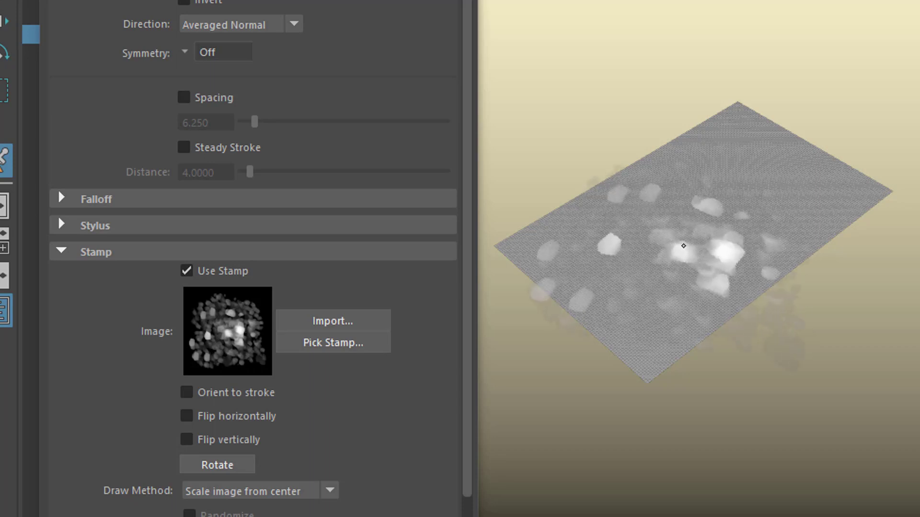
left_click_drag(683, 246, 614, 383)
left_click_drag(747, 322, 684, 347, "alt")
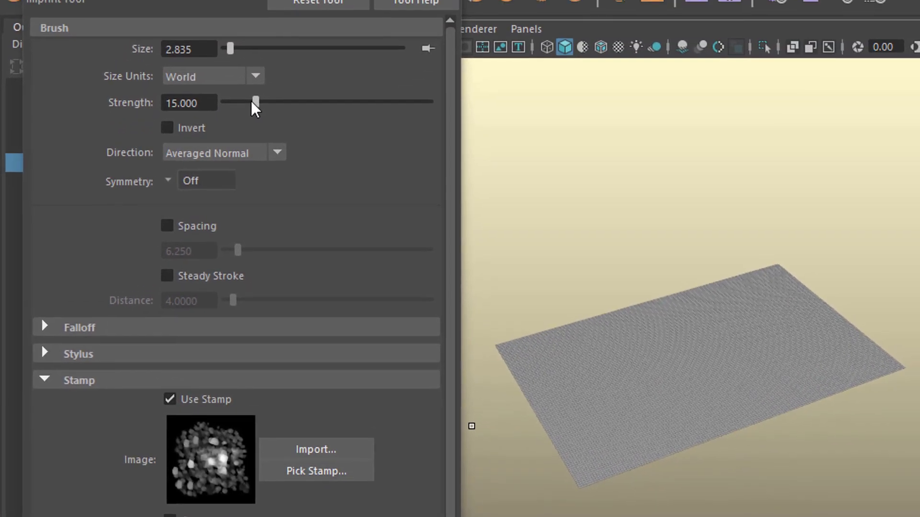
Step: Set the Imprint Tool's strength to 1
left_click_drag(256, 103, 246, 104)
left_click(160, 98)
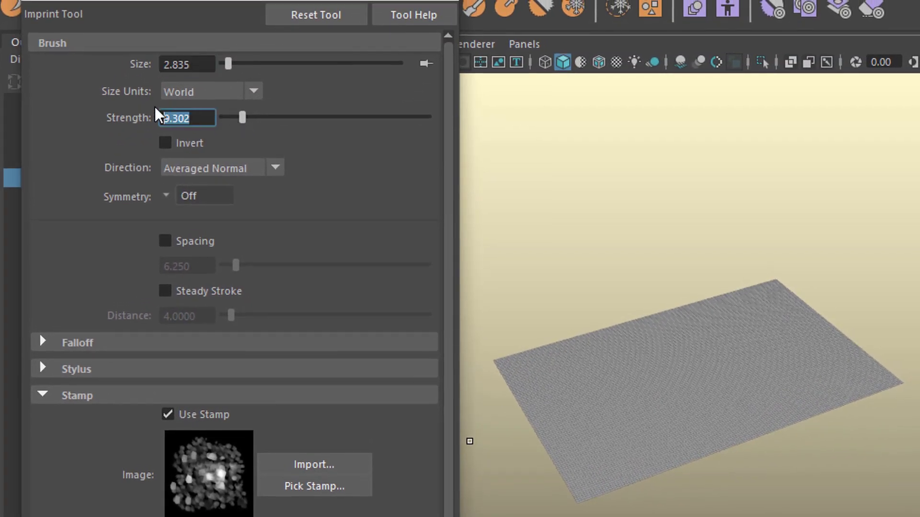
key("Return")
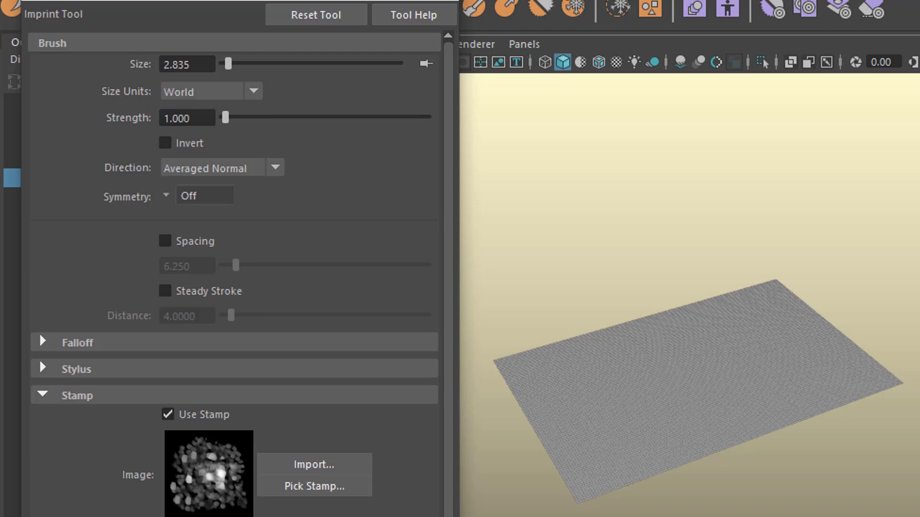
Step: Try imprinting the rocky stamp large across the middle of the plane, inspect the relief, and undo it
left_click_drag(680, 378, 682, 379)
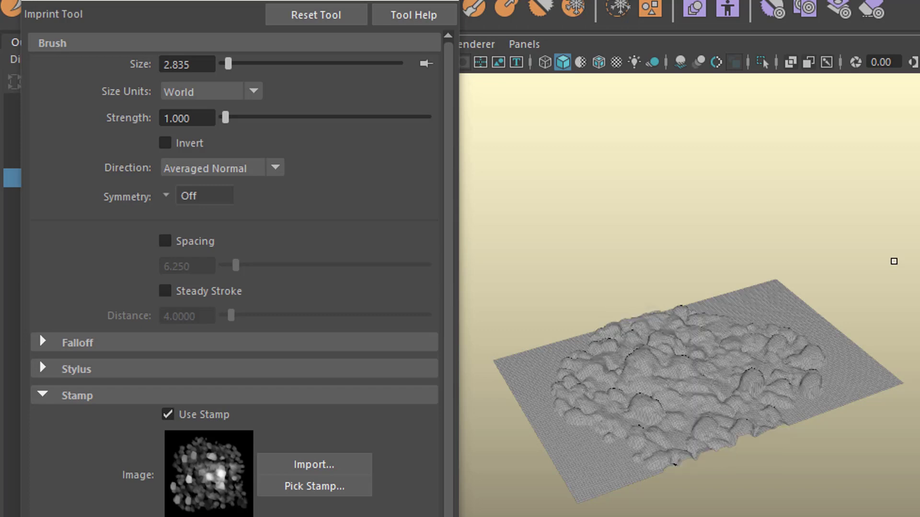
right_click_drag(744, 516, 886, 516, "alt")
mouse_move(886, 516)
left_mouse_down("alt")
mouse_move(862, 516)
mouse_move(900, 516)
mouse_move(866, 506)
mouse_move(858, 516)
mouse_move(671, 510)
mouse_move(896, 516)
left_mouse_up("alt")
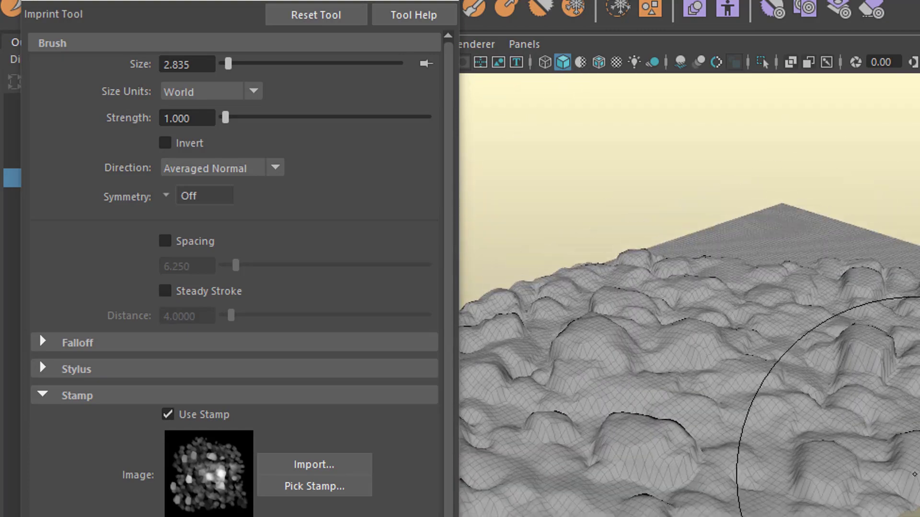
right_click_drag(899, 492, 729, 493, "alt")
mouse_move(729, 493)
left_mouse_down("alt")
mouse_move(742, 500)
mouse_move(718, 516)
mouse_move(705, 503)
mouse_move(764, 493)
left_mouse_up("alt")
right_click_drag(763, 493, 625, 513, "alt")
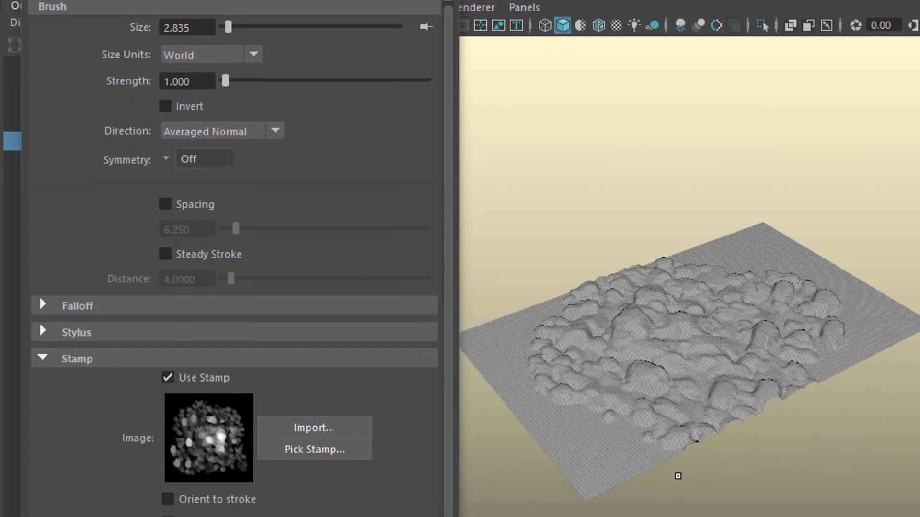
right_click_drag(670, 479, 739, 452, "alt")
middle_click_drag(739, 451, 761, 477, "alt")
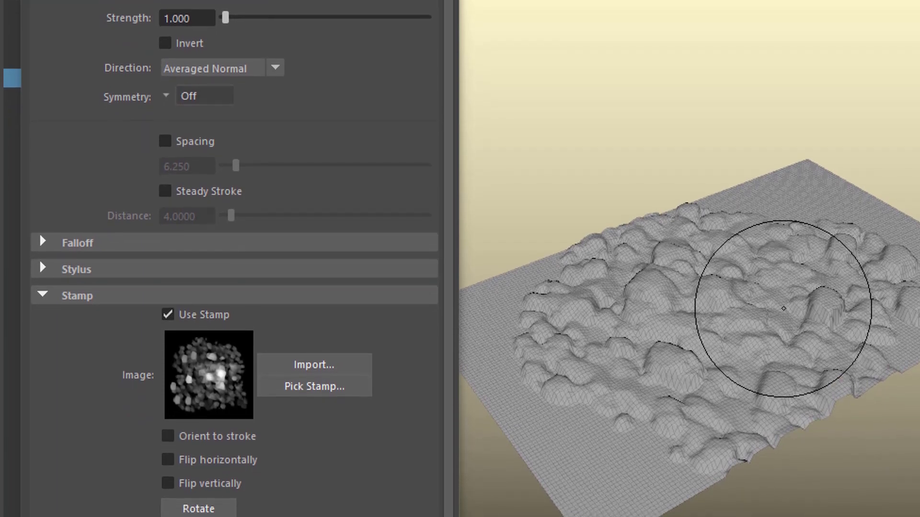
key("ctrl+z")
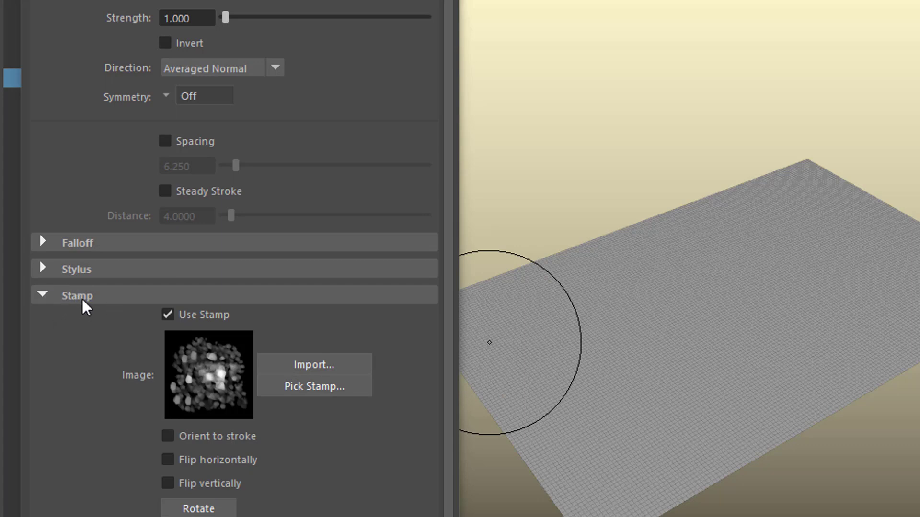
Step: Import the underlined "uhr" lettering image as the stamp and imprint it large across the plane
left_click(330, 370)
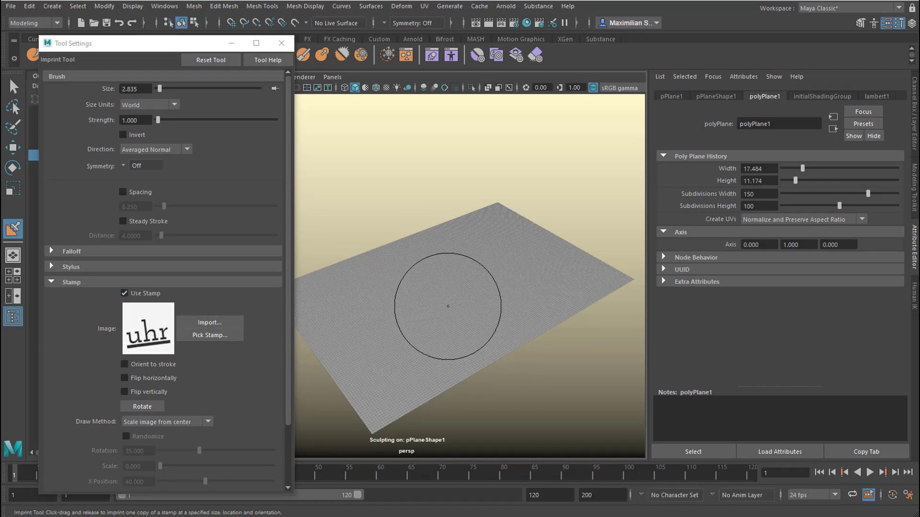
left_click_drag(454, 303, 459, 382)
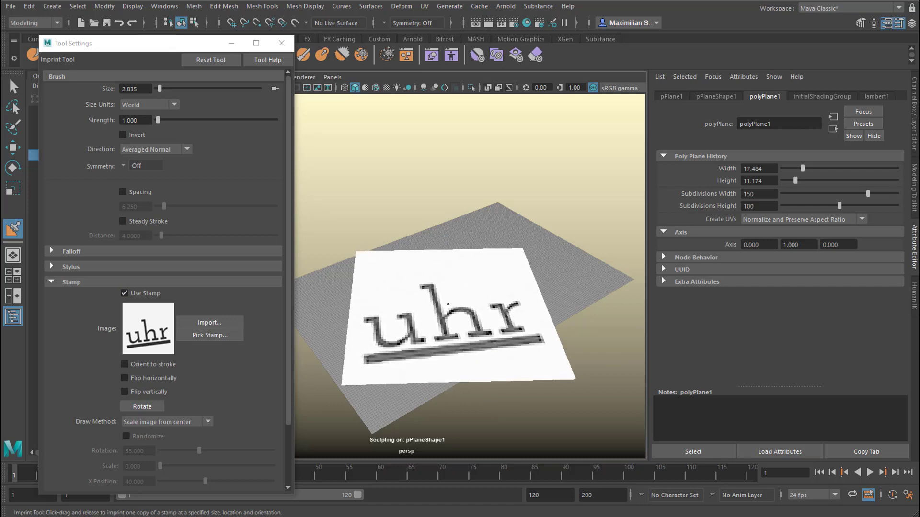
left_click_drag(551, 335, 551, 335)
Step: Close the Imprint Tool's settings and examine the imprinted lettering from close up
left_click_drag(599, 392, 519, 365, "alt")
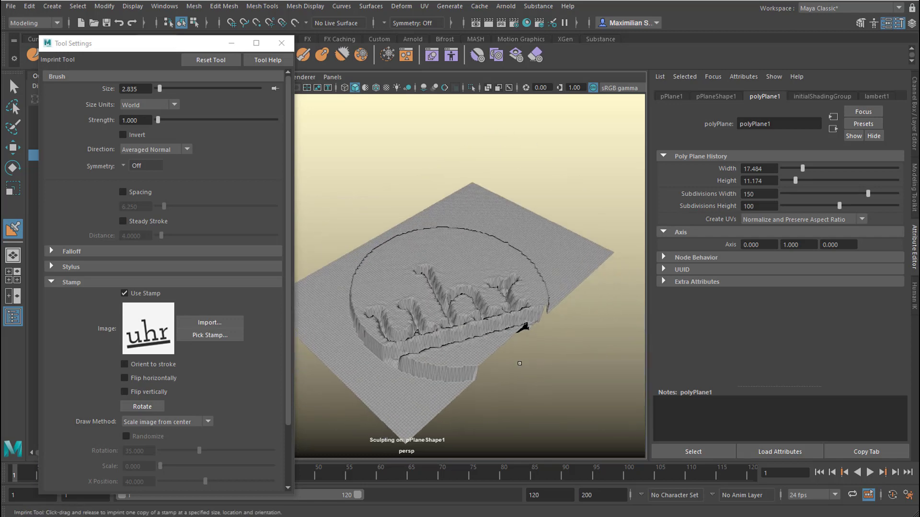
right_click_drag(519, 365, 656, 366, "alt")
middle_click_drag(536, 321, 481, 244, "alt")
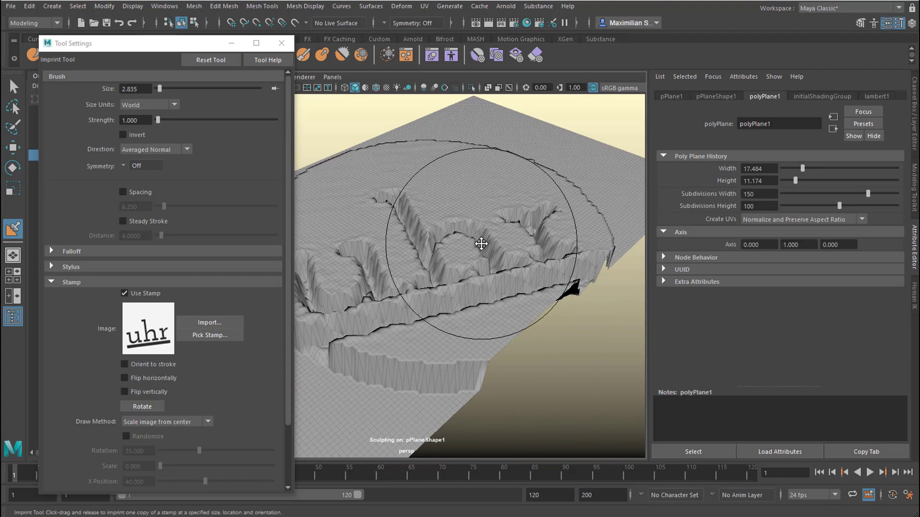
left_click(282, 43)
mouse_move(492, 329)
left_mouse_down("alt")
mouse_move(520, 343)
mouse_move(473, 322)
mouse_move(433, 345)
mouse_move(514, 323)
left_mouse_up("alt")
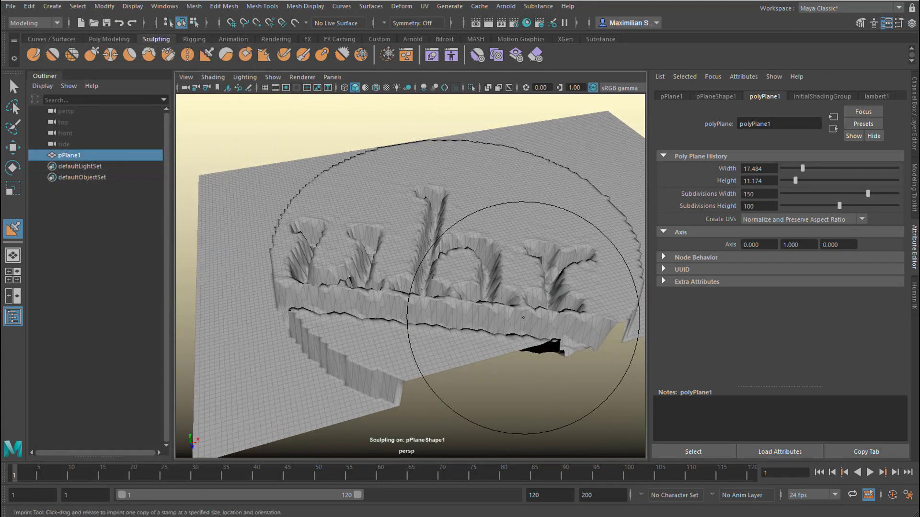